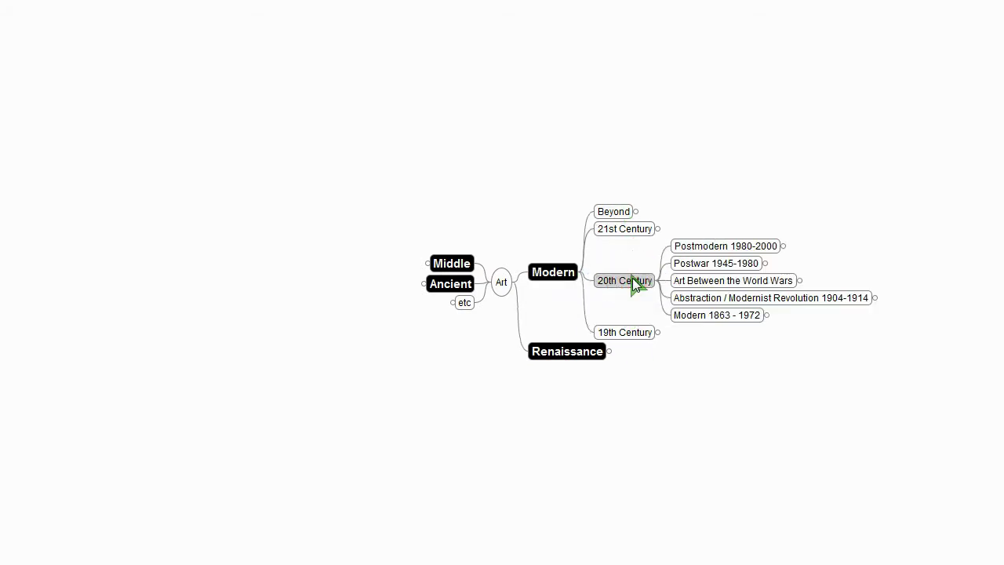
# Step: Unfold the Postwar 1945-1980 branch to show movements like Pop Art, Fluxus and Abstract Expressionism
pyautogui.click(708, 264)
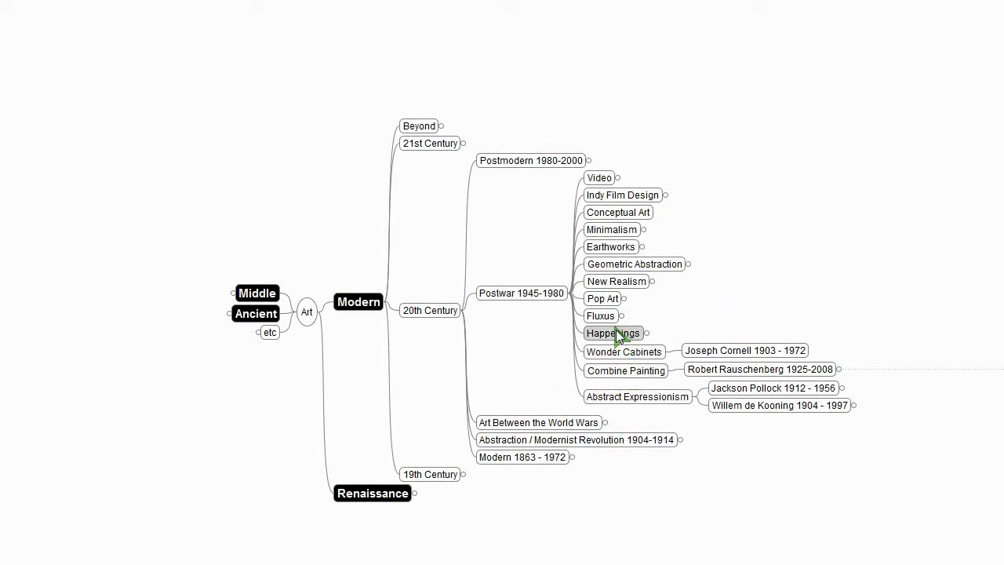
# Step: Fold the Postwar 1945-1980 movements away and unfold the Gothic node's sub-periods
pyautogui.click(530, 292)
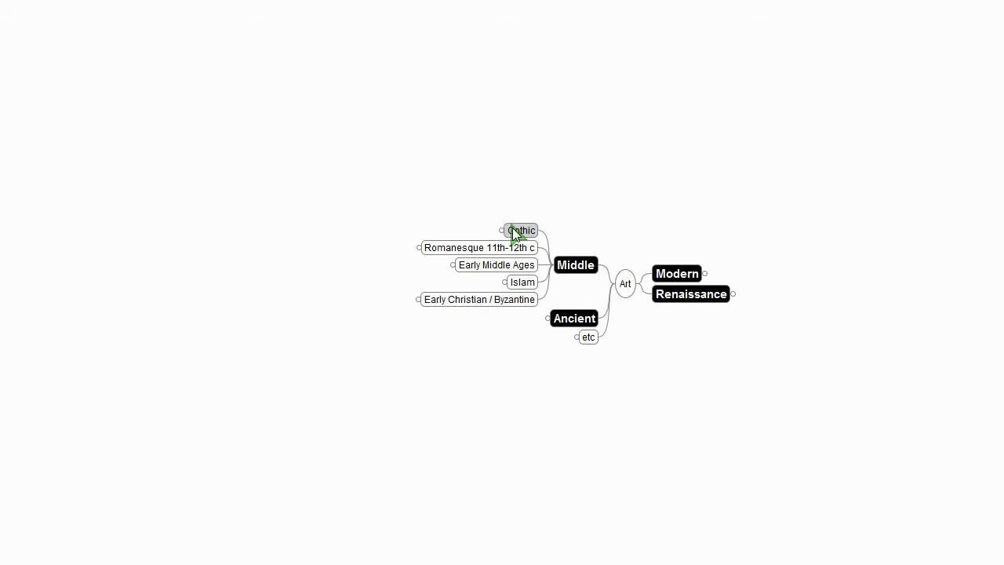
pyautogui.click(513, 232)
# Step: Fold Gothic and Middle closed and unfold the Ancient branch into view
pyautogui.click(513, 231)
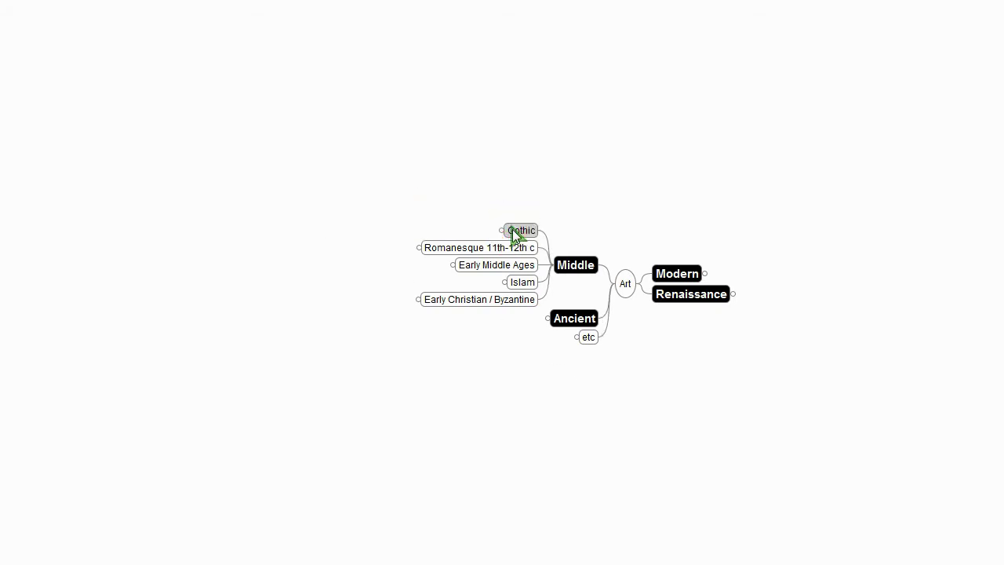
pyautogui.click(565, 263)
pyautogui.click(506, 285)
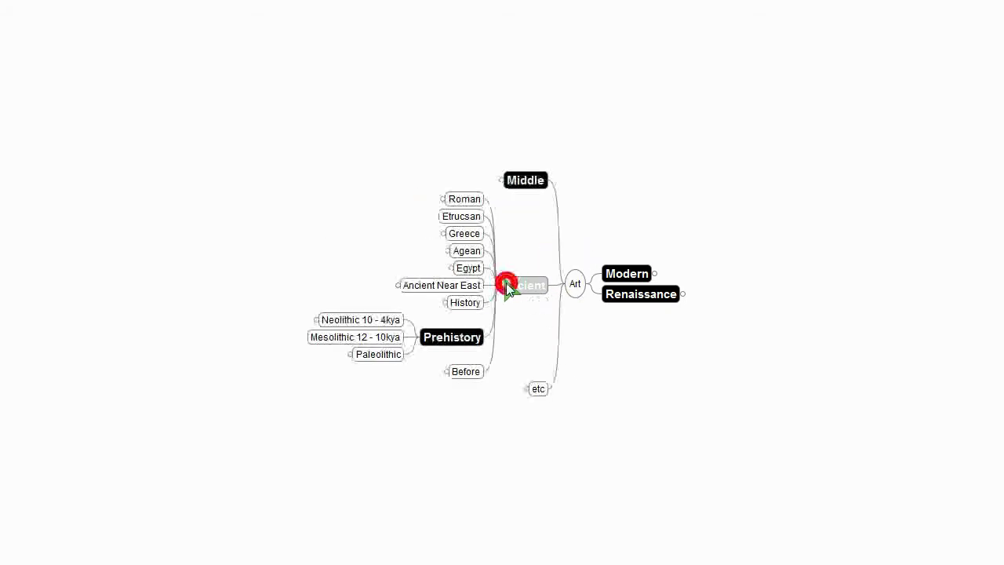
pyautogui.moveTo(529, 337); pyautogui.dragTo(668, 316)
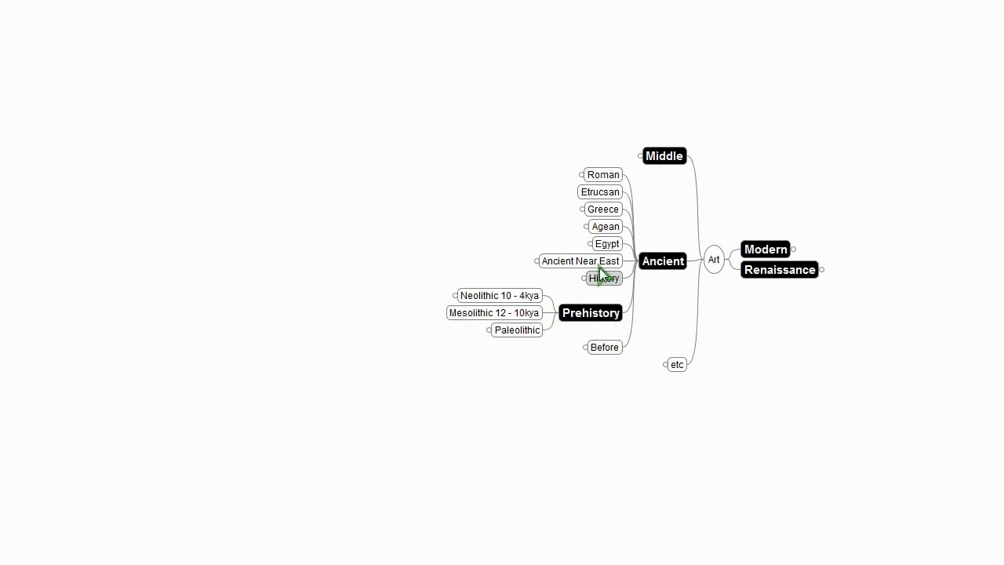
# Step: Show and hide the History note, then toggle Neolithic's examples and the Paleolithic subdivisions
pyautogui.click(572, 313)
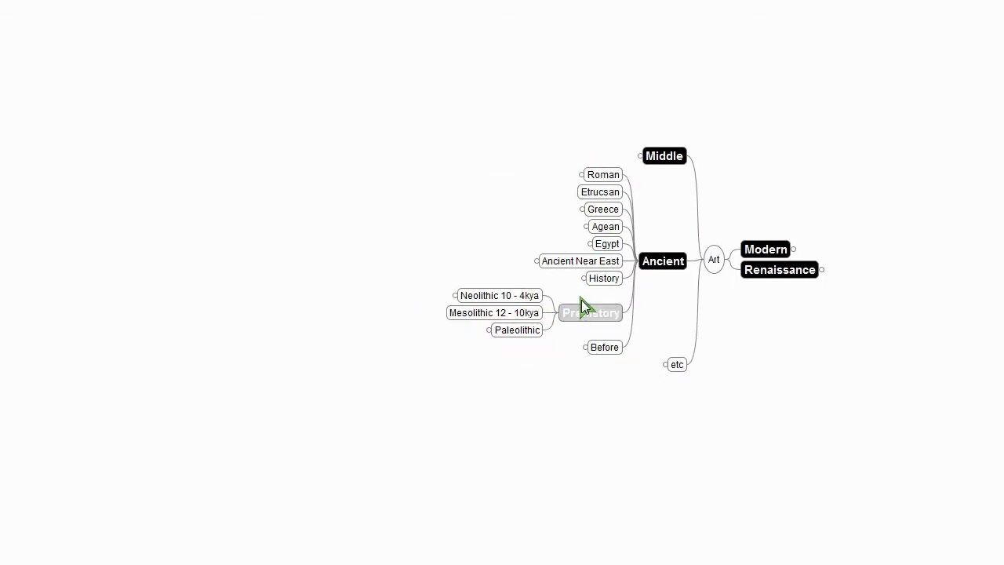
pyautogui.click(592, 277)
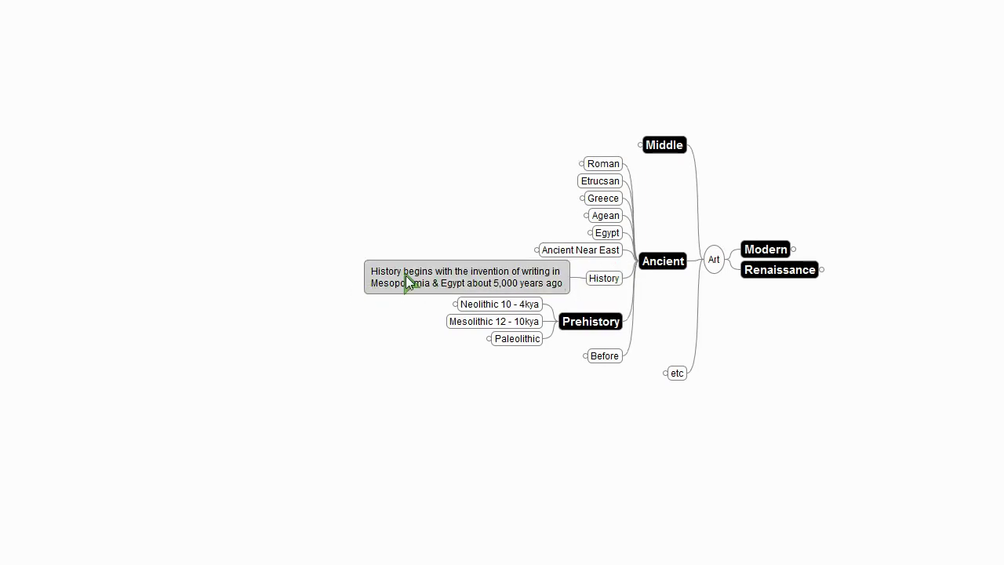
pyautogui.click(600, 277)
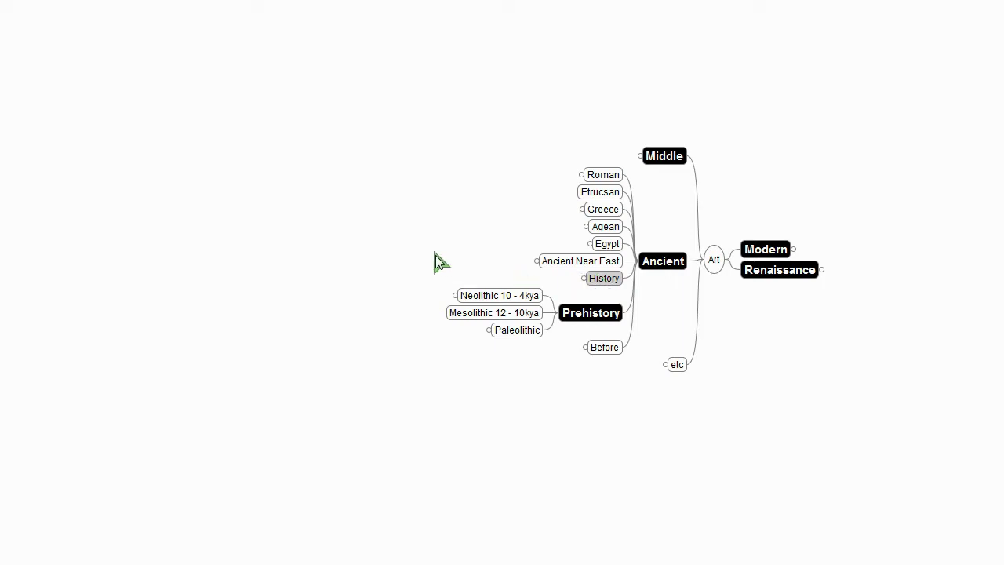
pyautogui.click(506, 299)
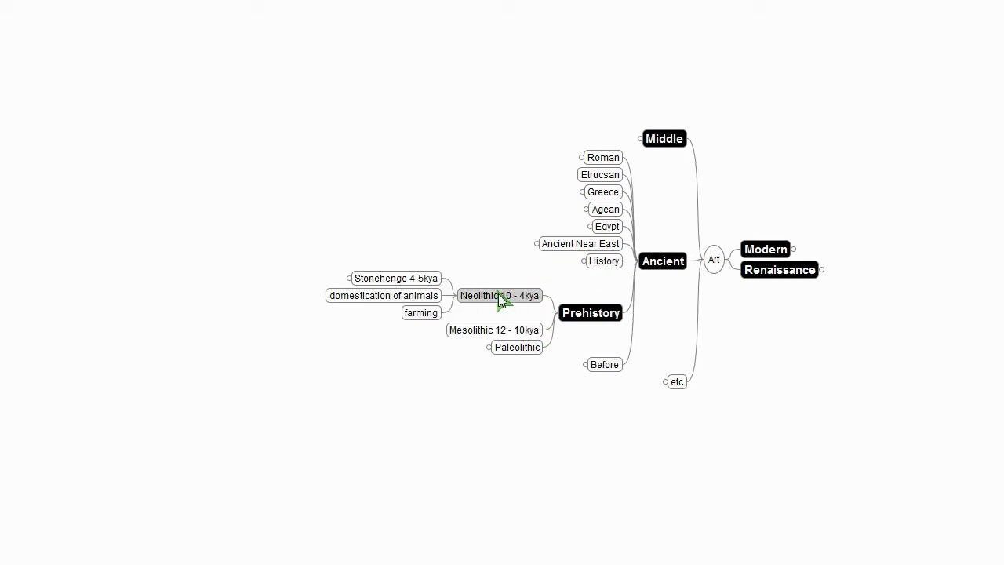
pyautogui.click(502, 298)
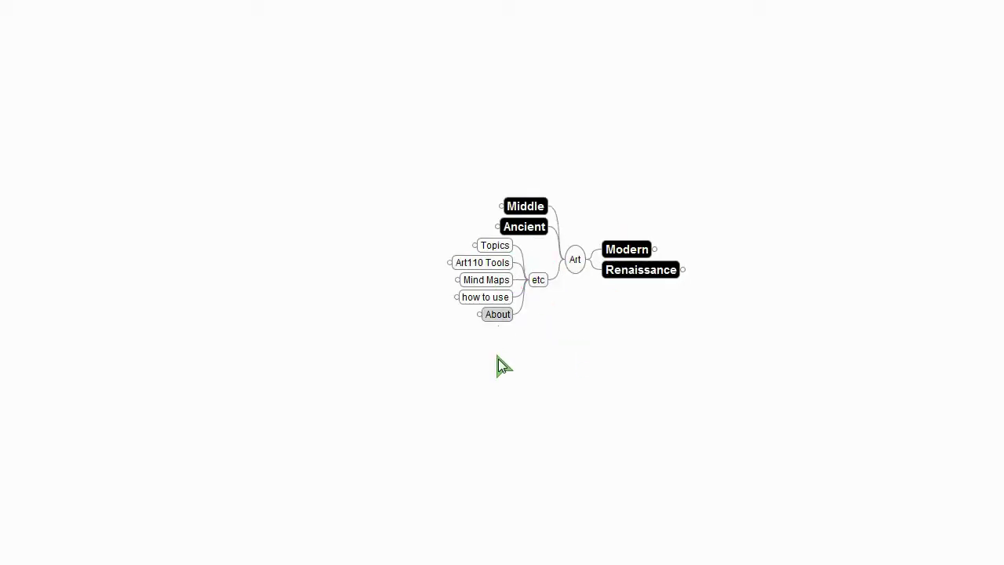
# Step: Unfold Topics and Artist of the Week to list artists from Allan Kaprow to Andy Warhol
pyautogui.click(496, 247)
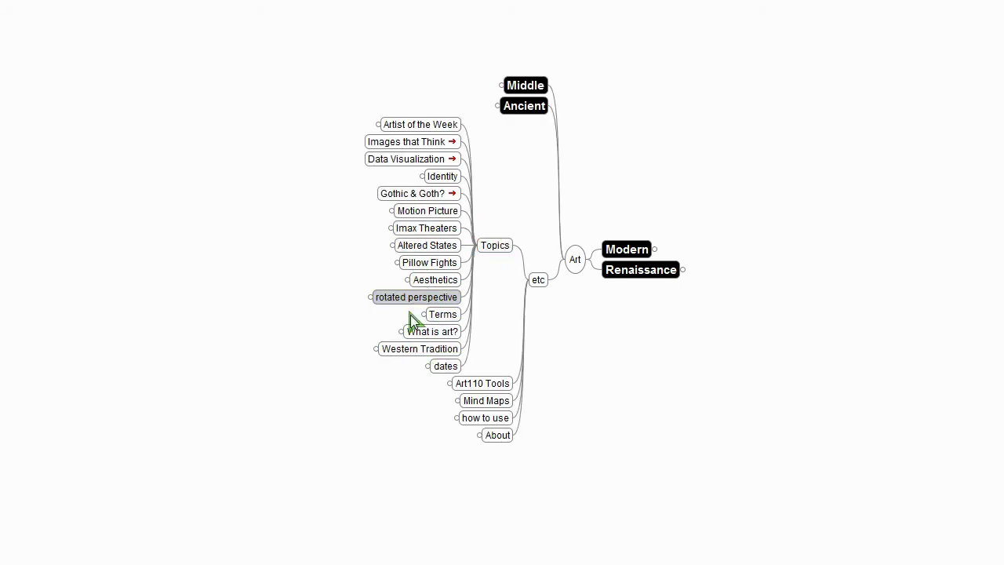
pyautogui.moveTo(308, 257); pyautogui.dragTo(463, 294)
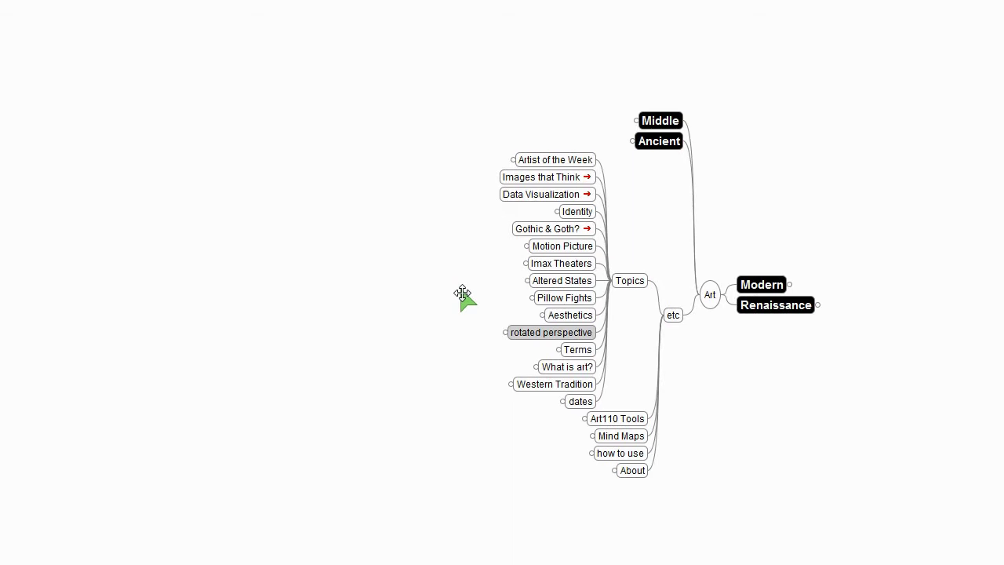
pyautogui.click(560, 161)
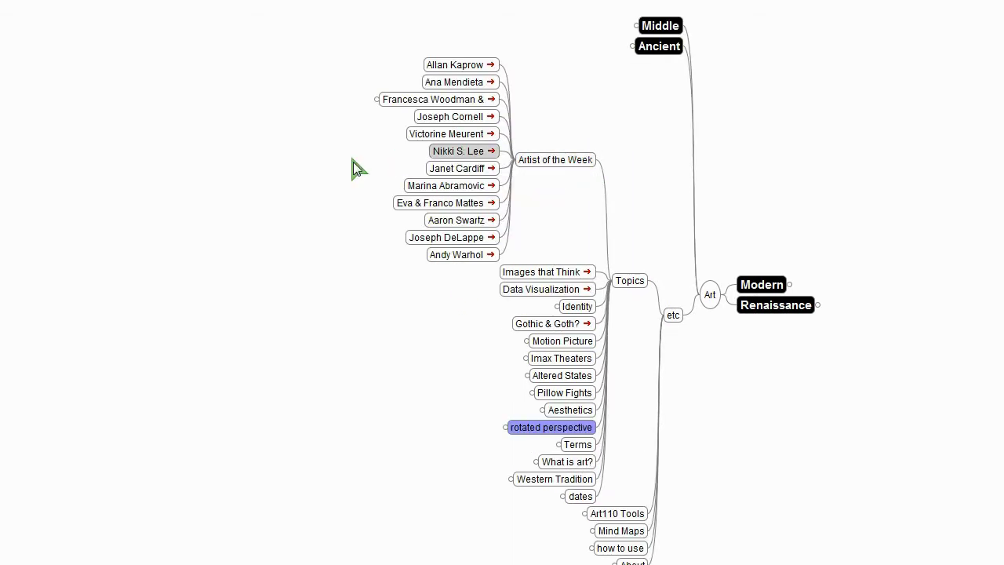
pyautogui.moveTo(353, 161); pyautogui.dragTo(325, 253)
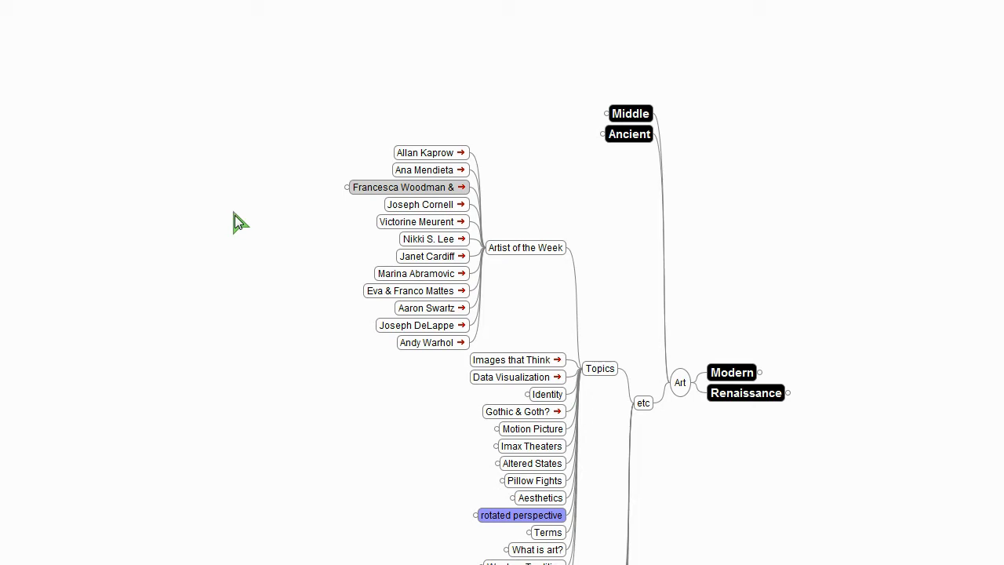
# Step: Follow the Nikki S. Lee link to its entry in the Identity artists list
pyautogui.click(434, 236)
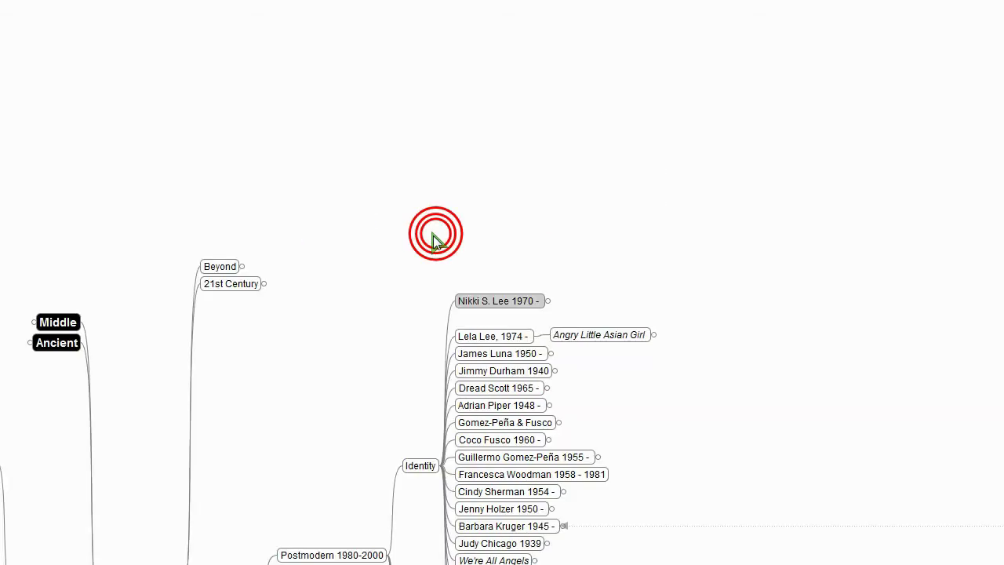
pyautogui.moveTo(371, 396); pyautogui.dragTo(680, 114)
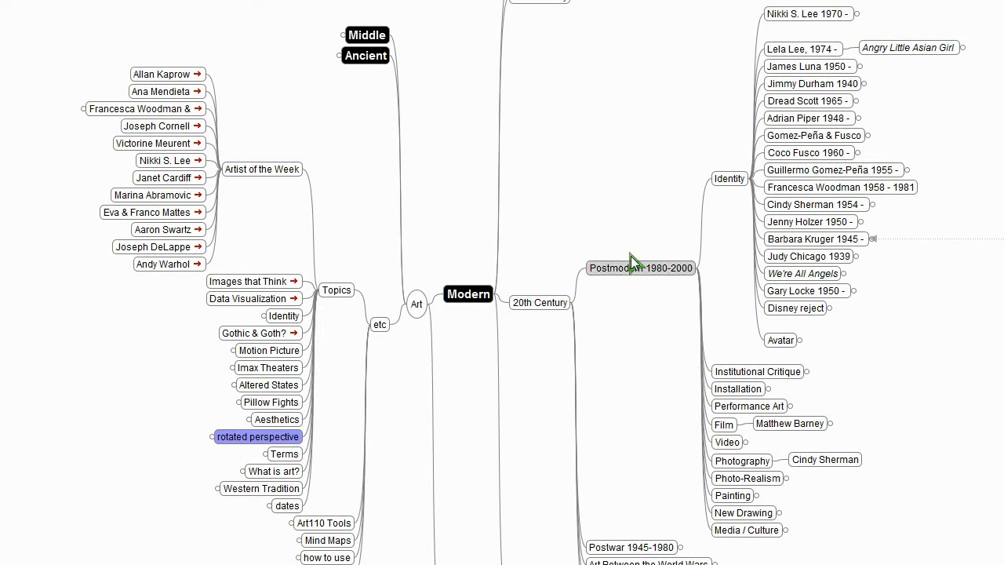
pyautogui.moveTo(683, 116); pyautogui.dragTo(458, 318)
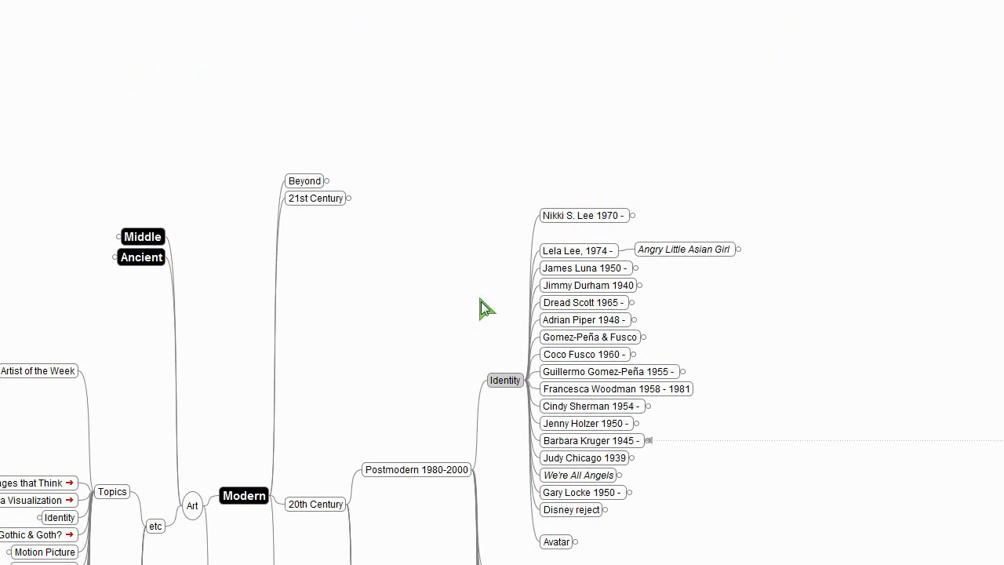
# Step: Unfold Nikki S. Lee 1970, Preview and groups to show the photo, then fold 20th Century
pyautogui.click(580, 217)
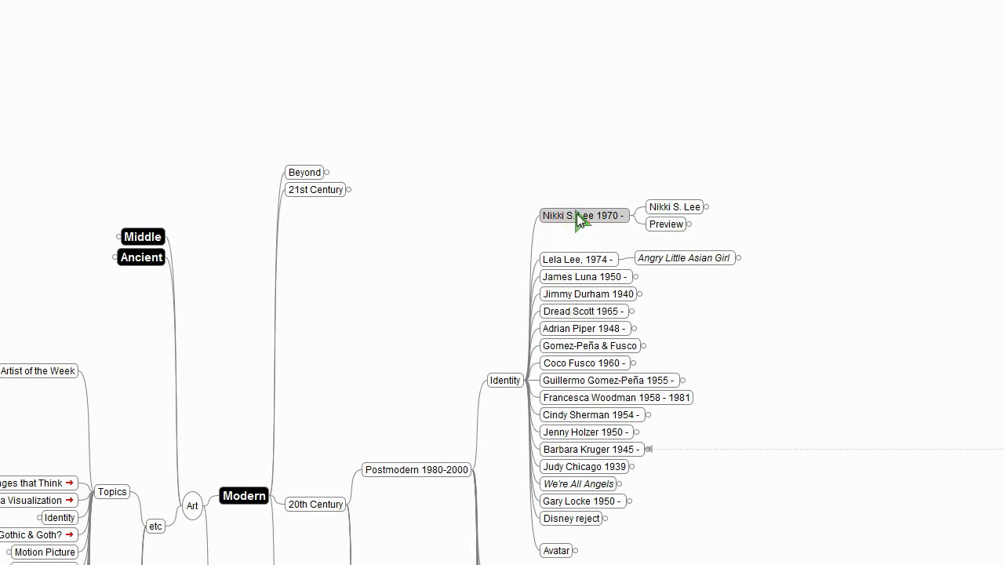
pyautogui.click(663, 225)
pyautogui.click(722, 233)
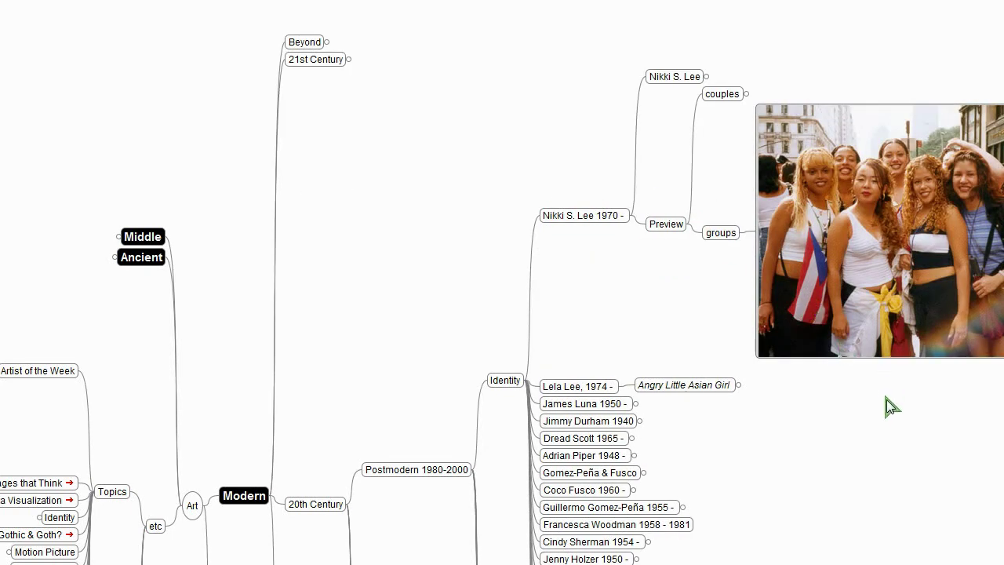
pyautogui.moveTo(886, 397); pyautogui.dragTo(1002, 238)
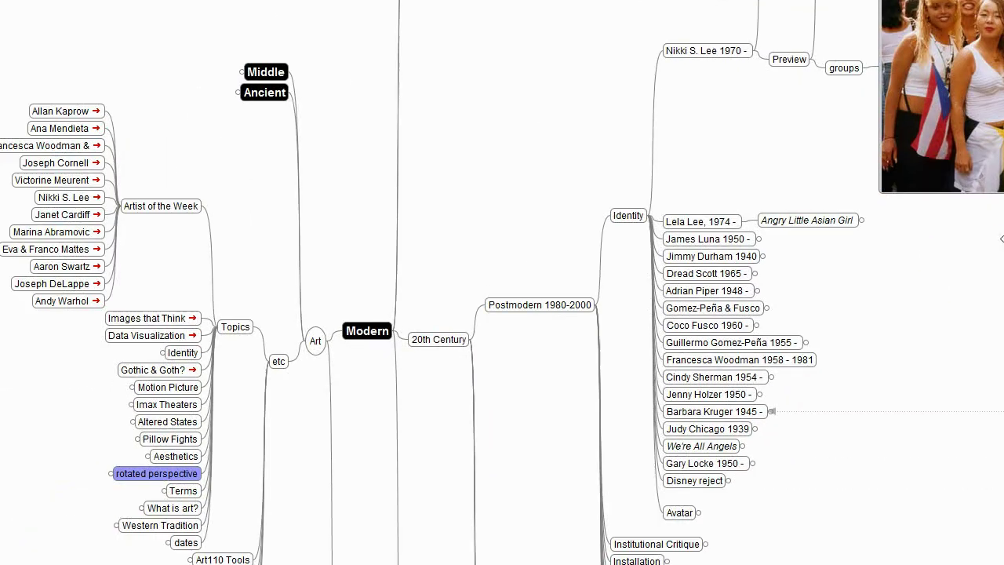
pyautogui.click(428, 336)
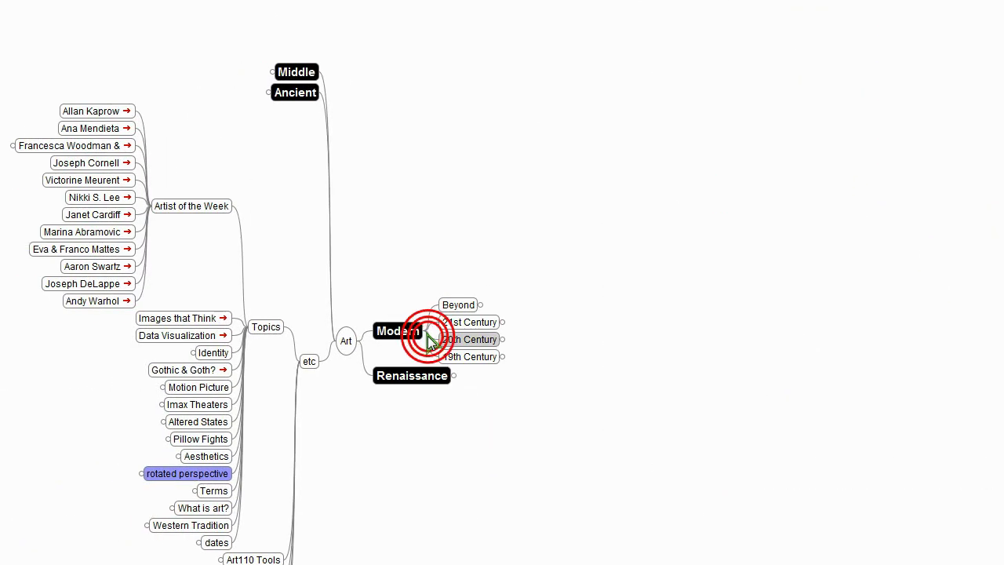
# Step: Fold Artist of the Week and Topics, reopen 20th Century, and pan to the groups photo
pyautogui.moveTo(352, 466); pyautogui.dragTo(572, 406)
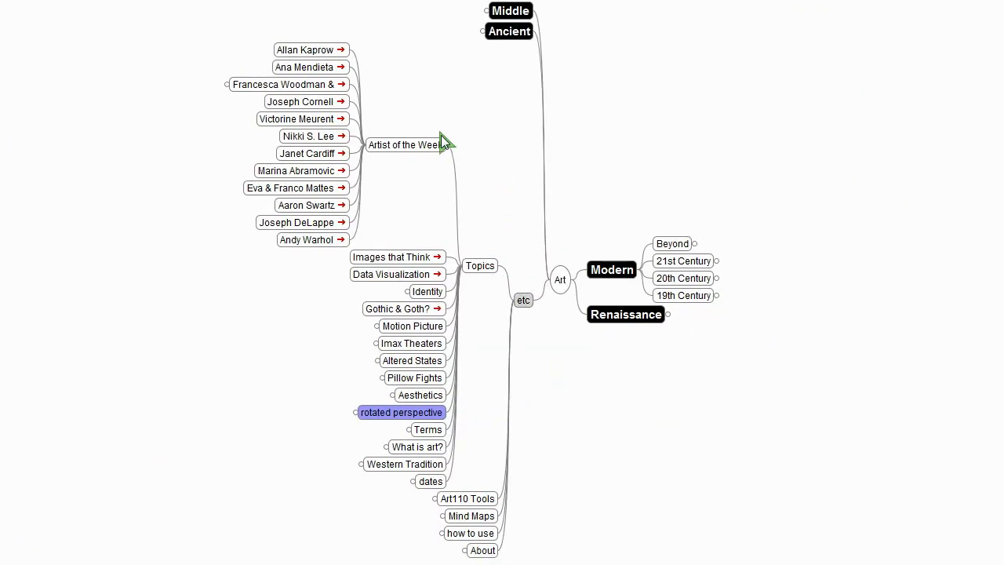
pyautogui.click(416, 145)
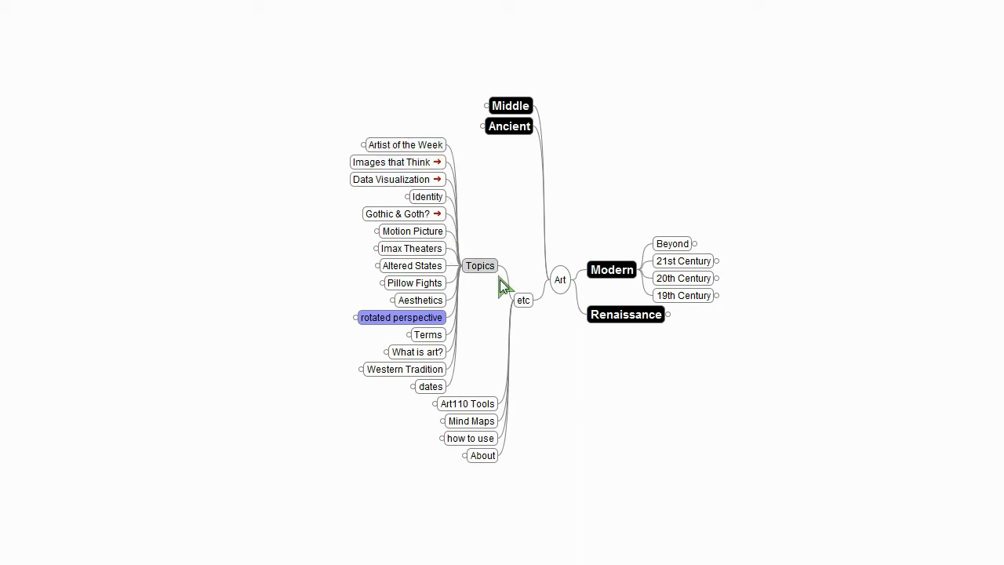
pyautogui.click(488, 263)
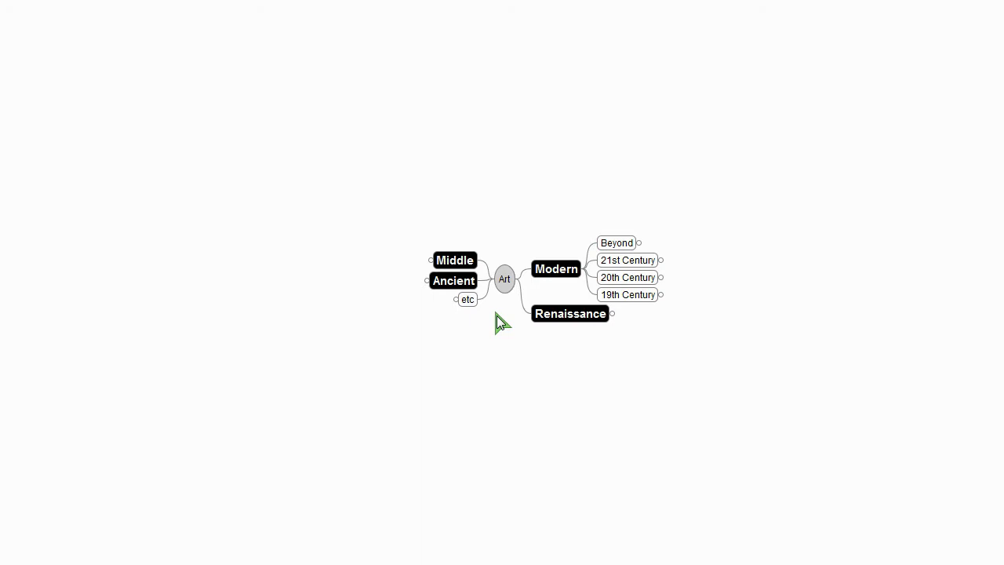
pyautogui.click(642, 276)
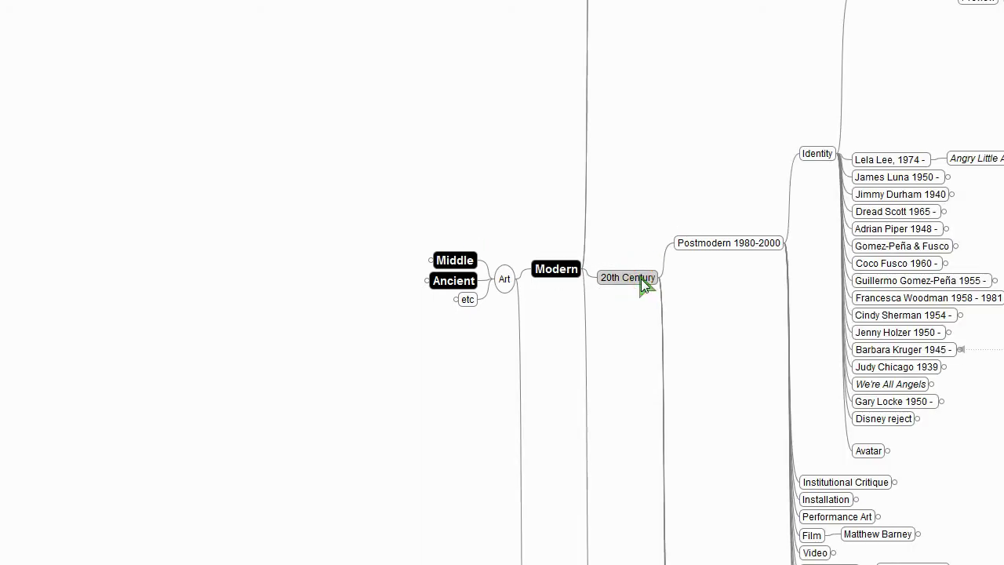
pyautogui.moveTo(722, 74); pyautogui.dragTo(117, 307)
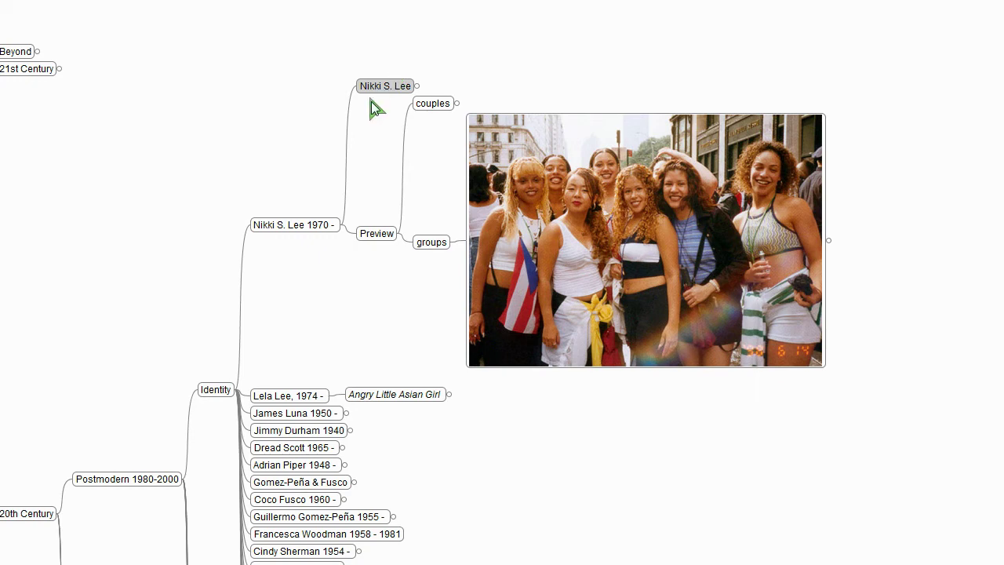
# Step: Add a sibling node below the groups photo reading This is Nikki S. Lee's "Hispanic Project"
pyautogui.rightClick(618, 222)
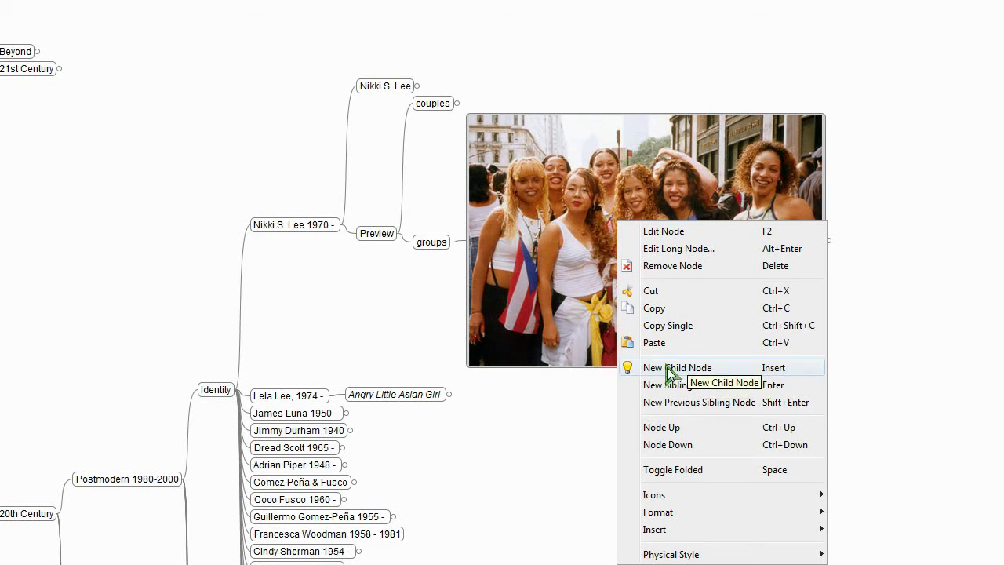
pyautogui.click(585, 458)
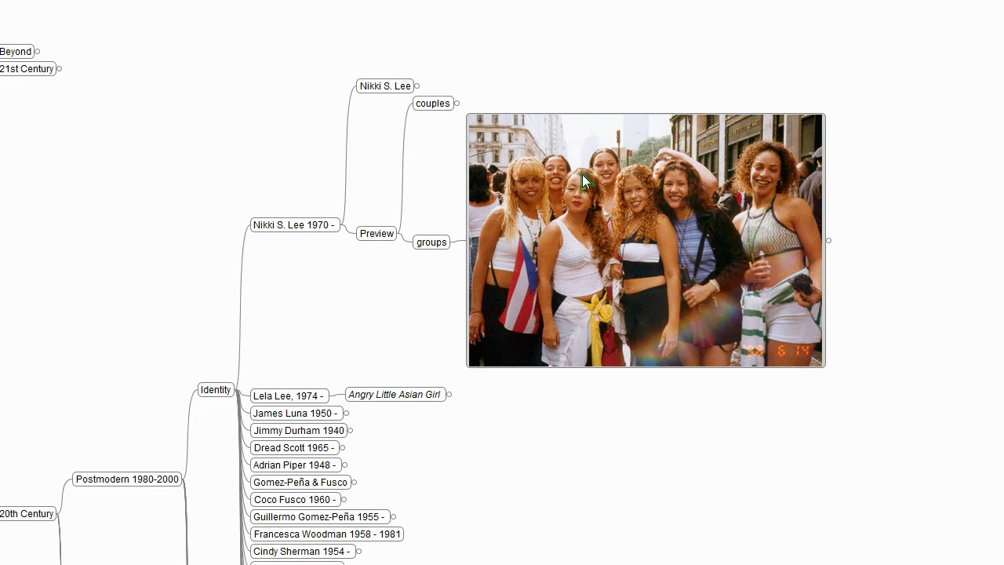
pyautogui.rightClick(666, 290)
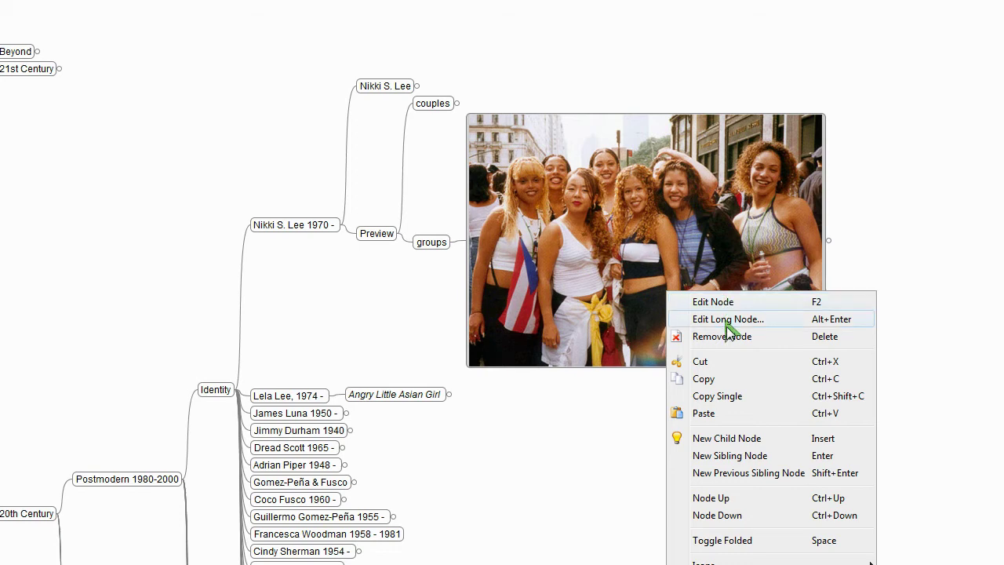
pyautogui.click(740, 457)
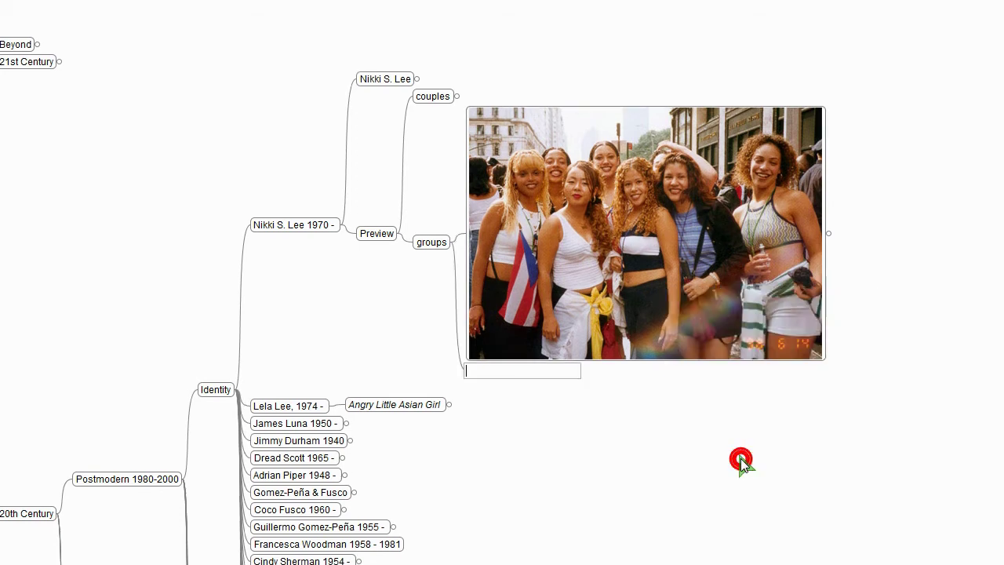
pyautogui.write('This is Nikki S. Lee\'s "Hi')
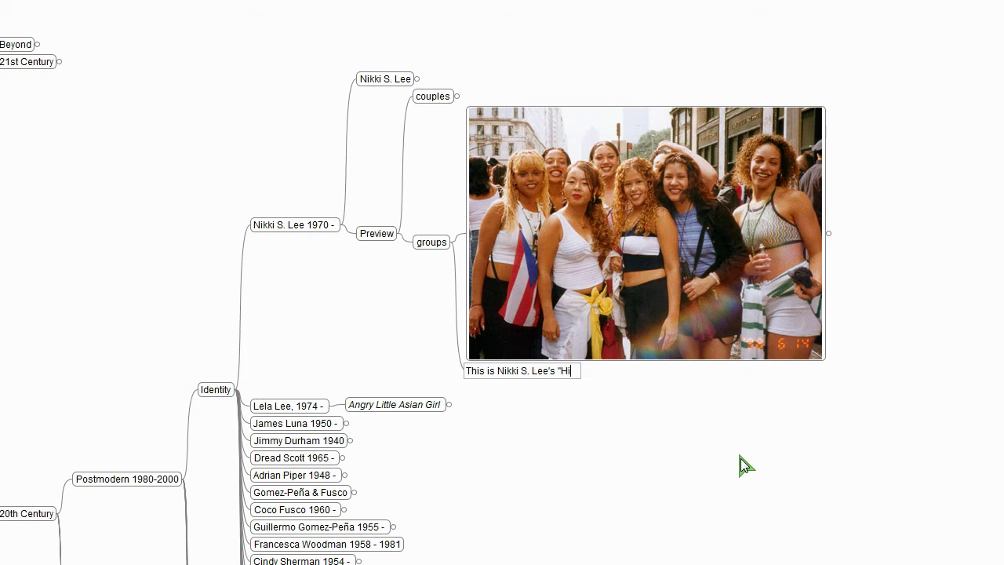
pyautogui.write('spanic Pro')
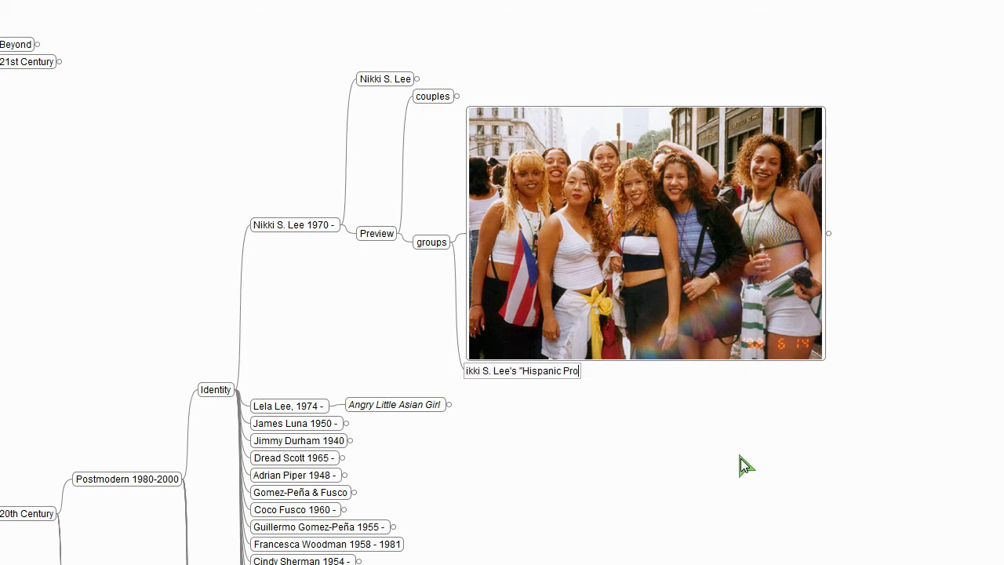
pyautogui.write('ject"')
pyautogui.press('Return')
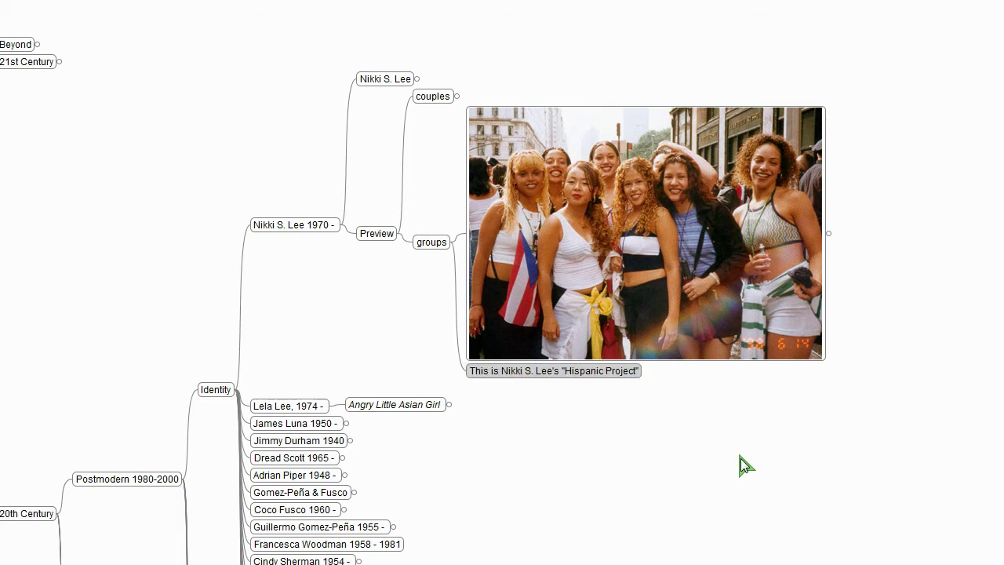
pyautogui.rightClick(544, 371)
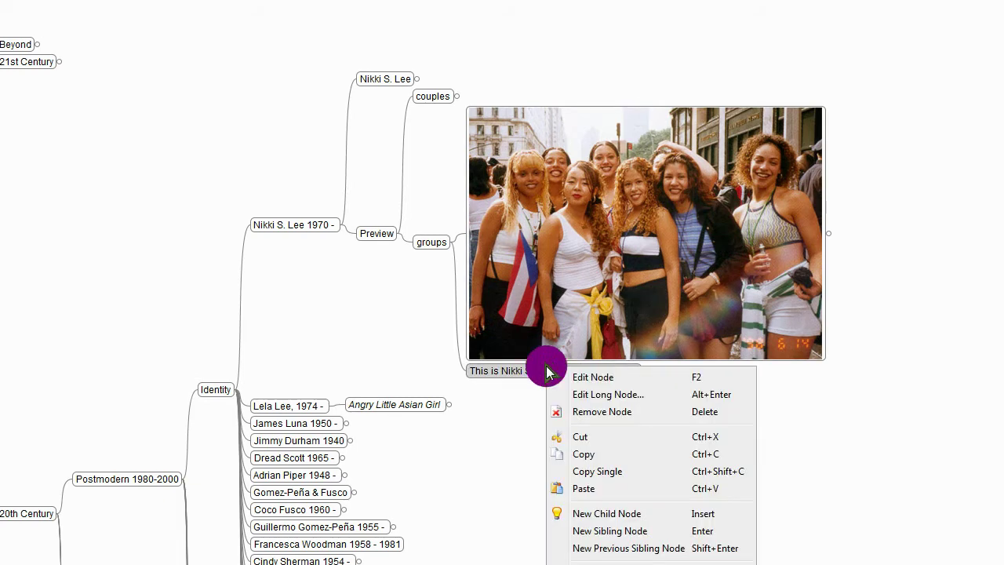
# Step: Add child notes "here are more details..." and "and stuff I think about it!" under Hispanic Project
pyautogui.click(605, 515)
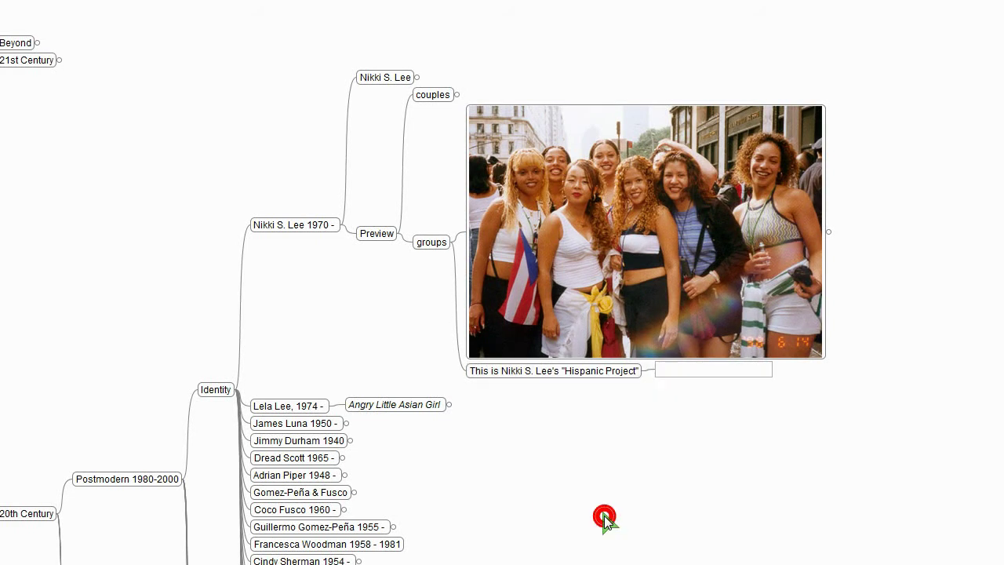
pyautogui.write('here are more details...')
pyautogui.press('Return')
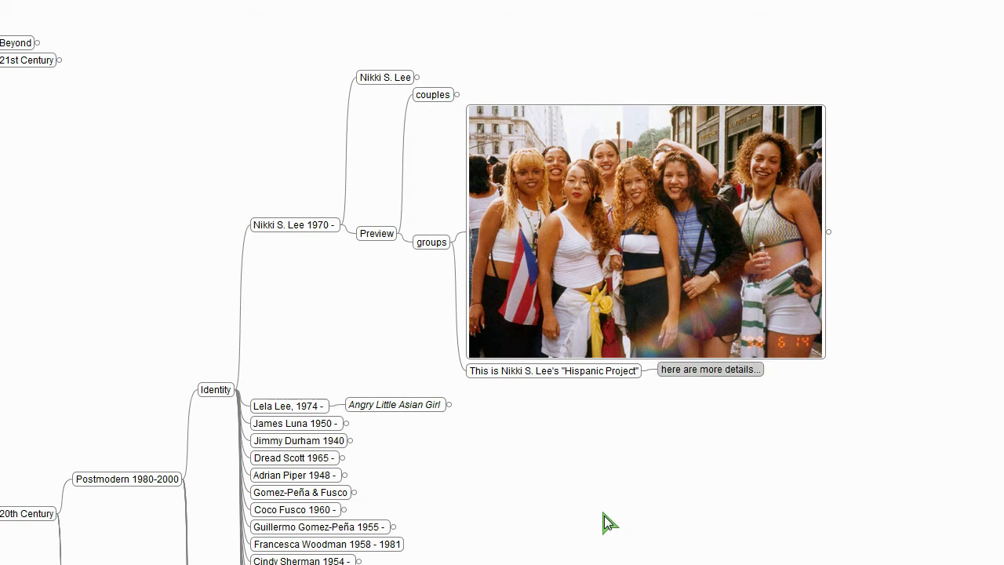
pyautogui.press('Return')
pyautogui.write('and stuff')
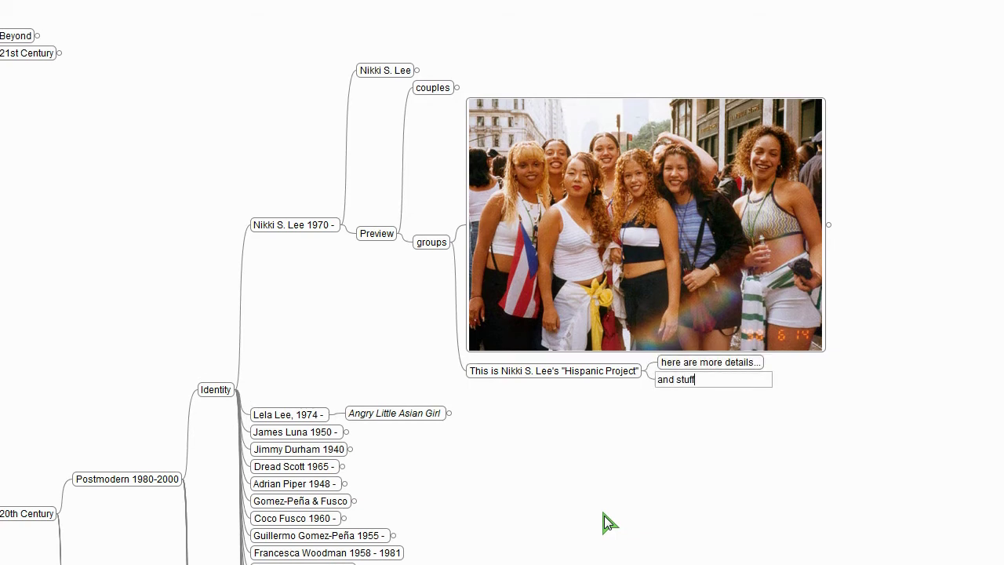
pyautogui.write(' I think about it!')
pyautogui.press('Return')
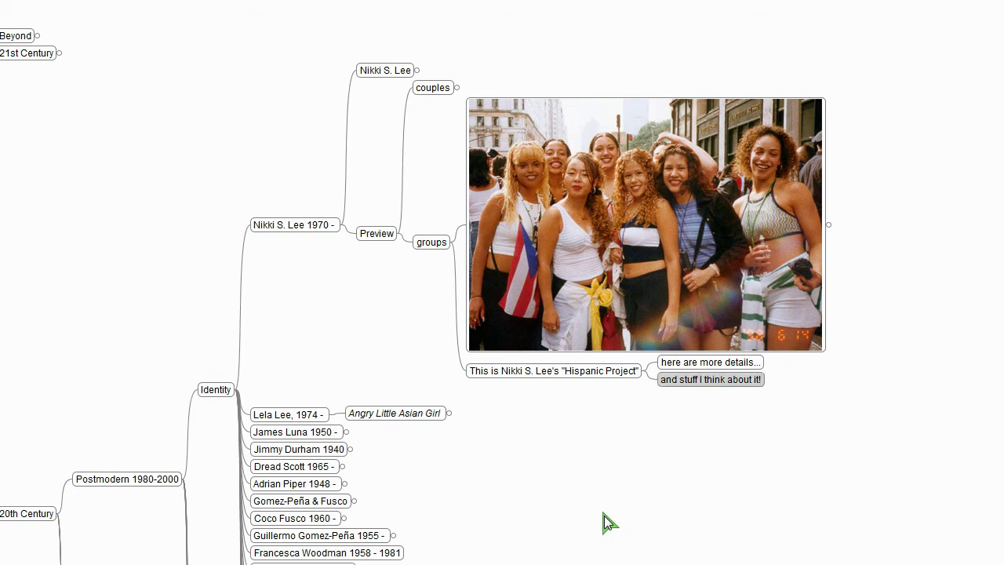
# Step: Add an empty child node under the last note, then discard it
pyautogui.rightClick(740, 377)
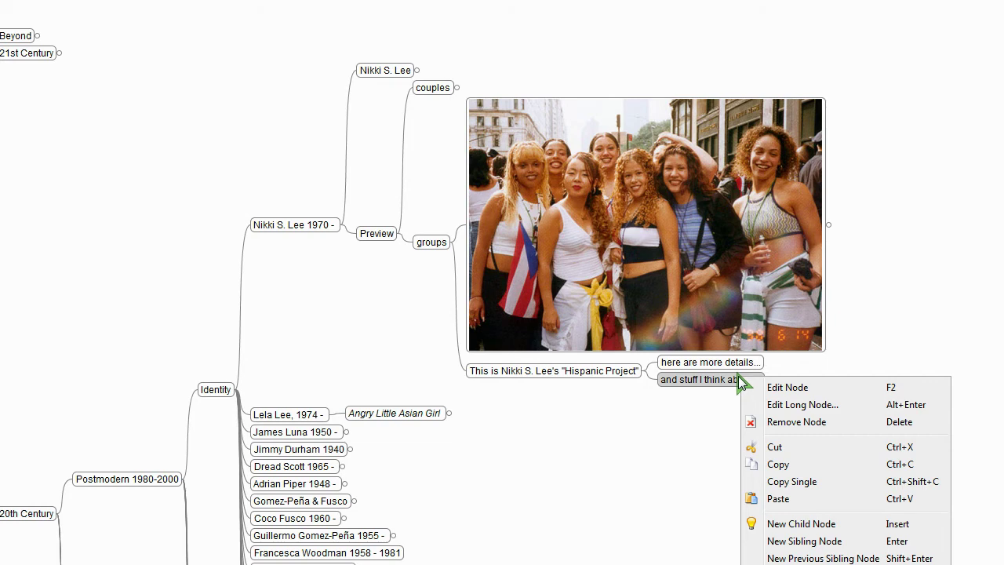
pyautogui.click(808, 524)
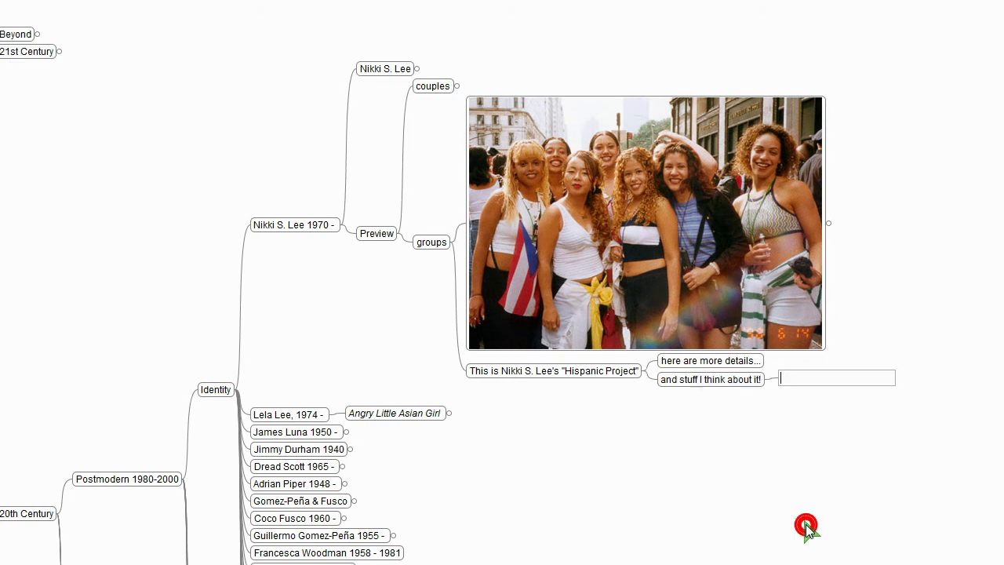
pyautogui.rightClick(819, 382)
# Step: Insert the image Art110-Candle.jpg next to the last note node
pyautogui.rightClick(788, 379)
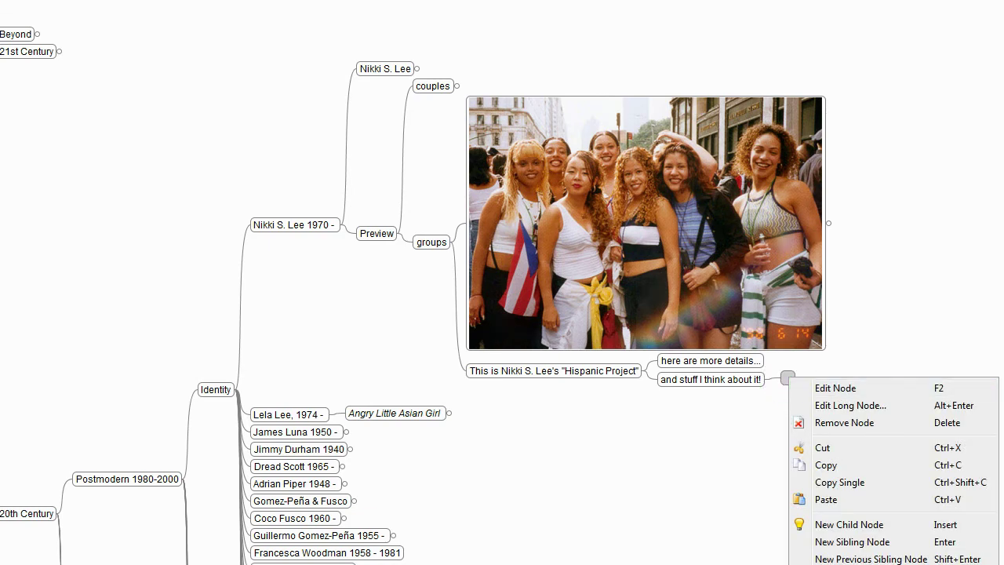
pyautogui.hotkey('alt', 'k')
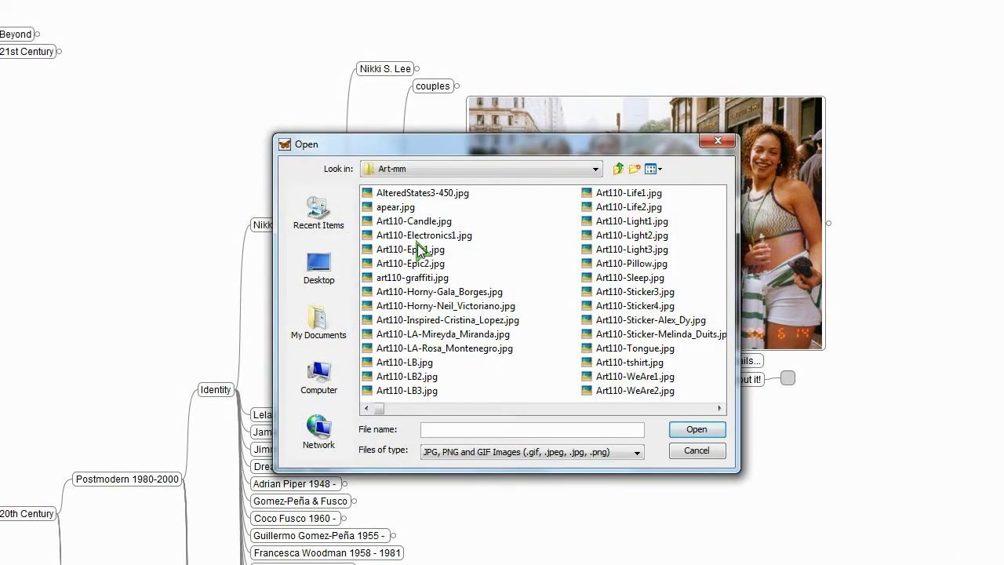
pyautogui.click(416, 221)
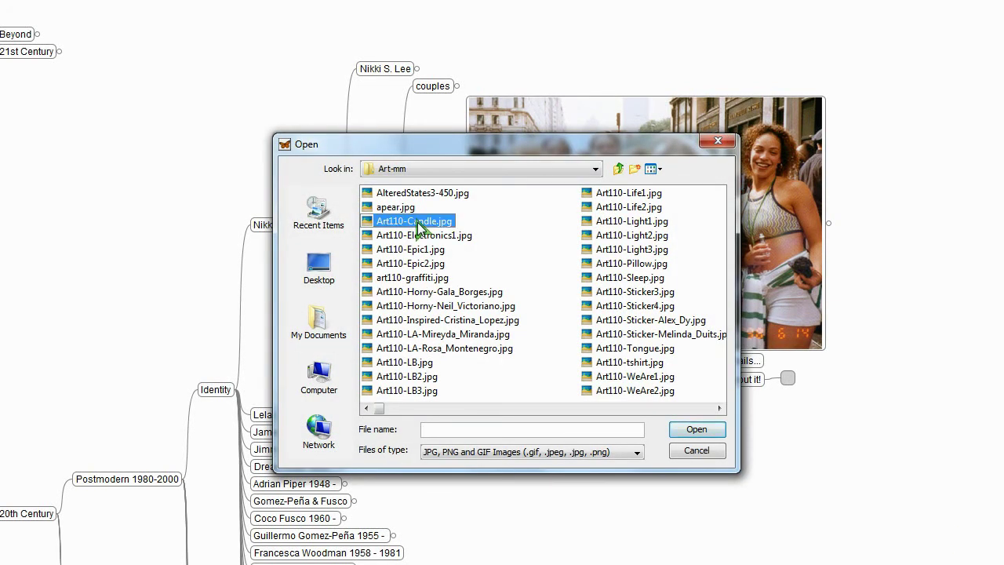
pyautogui.click(681, 428)
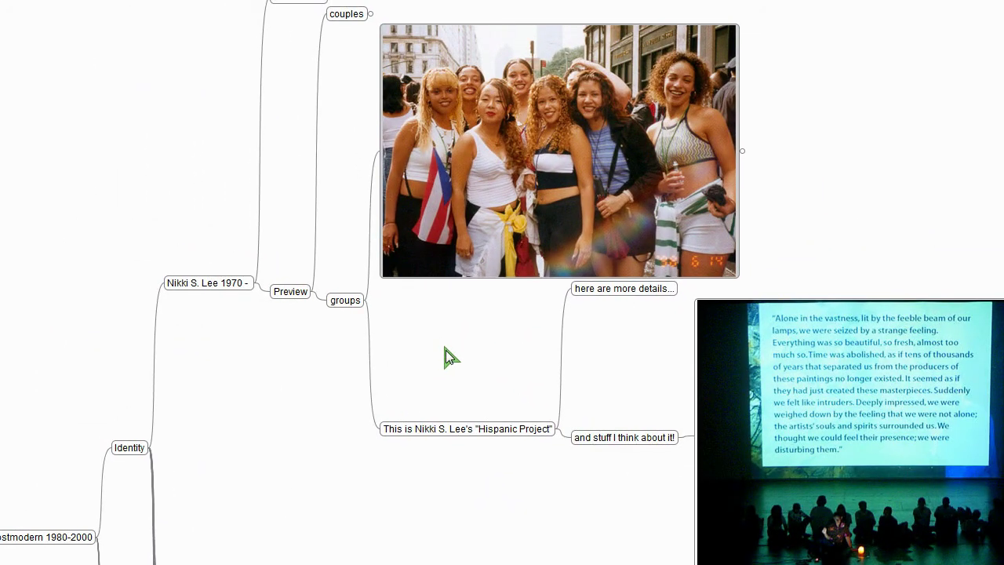
# Step: Remove the Hispanic Project node along with its children
pyautogui.rightClick(454, 434)
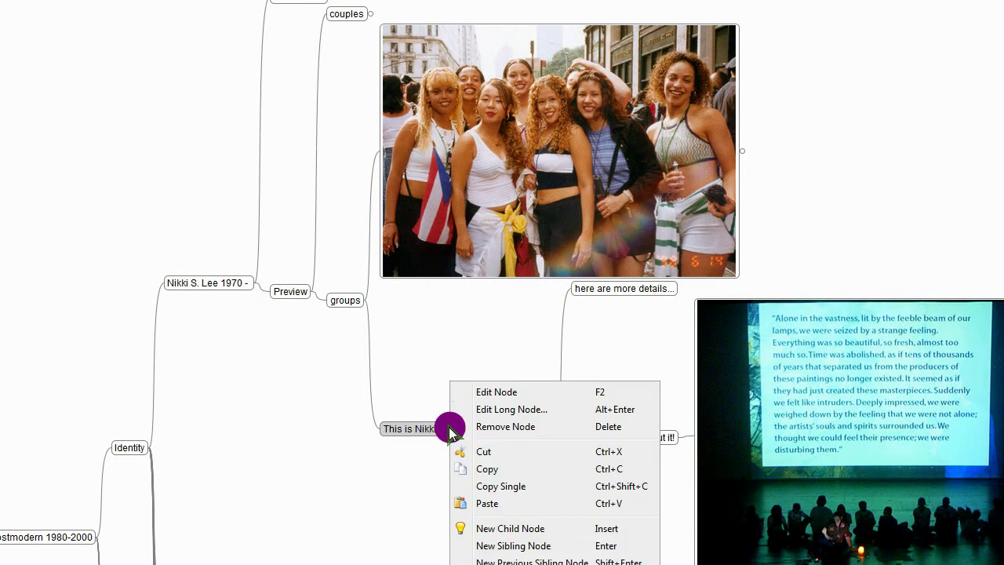
pyautogui.click(496, 428)
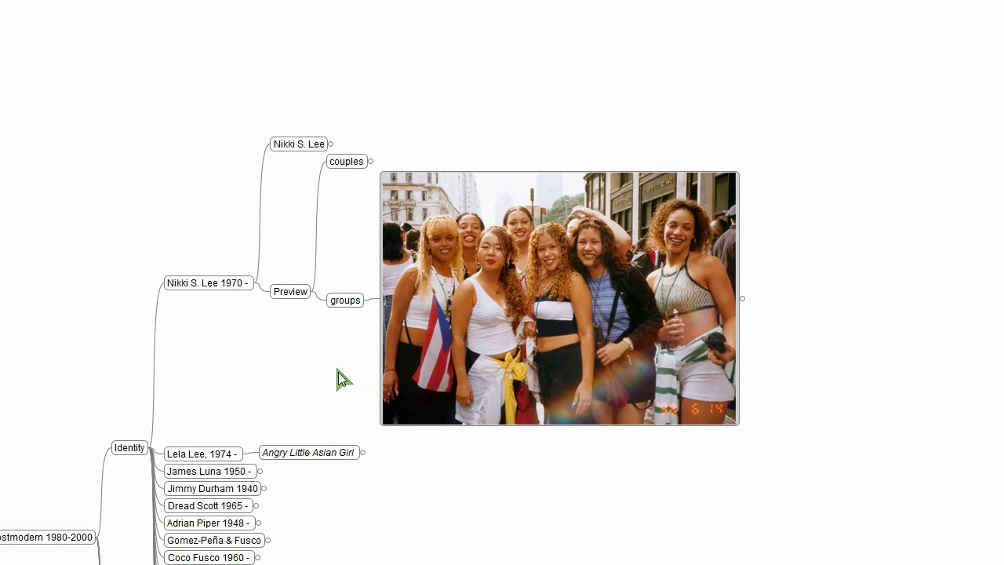
pyautogui.moveTo(266, 374); pyautogui.dragTo(416, 327)
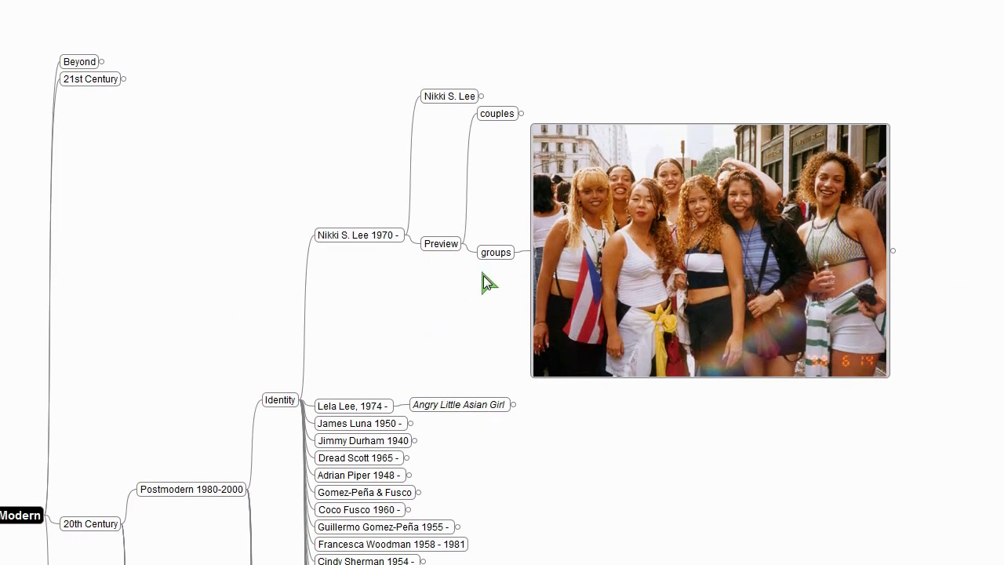
# Step: Fold groups, Nikki S. Lee 1970 and Postmodern 1980-2000, then select 20th Century
pyautogui.click(496, 248)
pyautogui.click(438, 242)
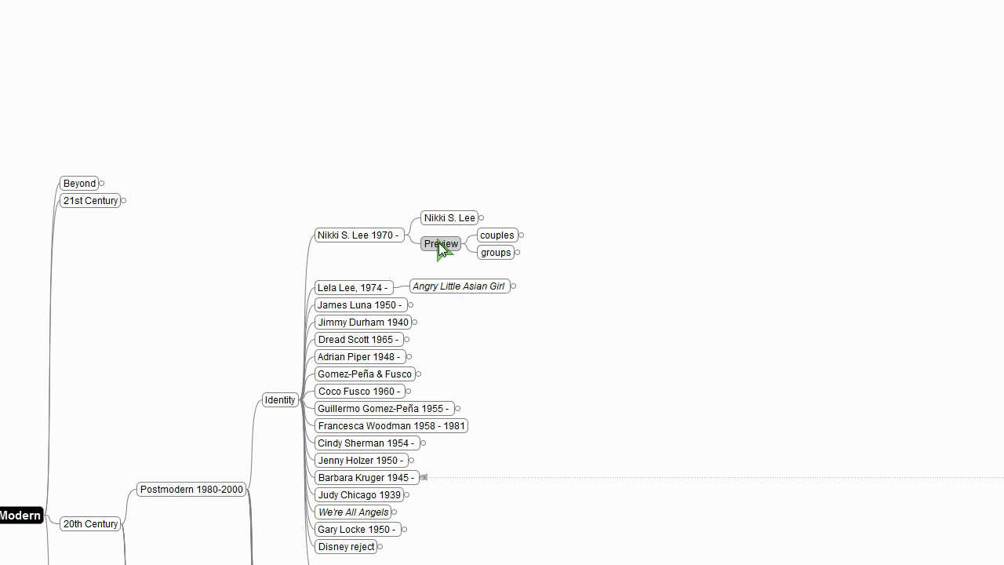
pyautogui.click(343, 236)
pyautogui.click(379, 234)
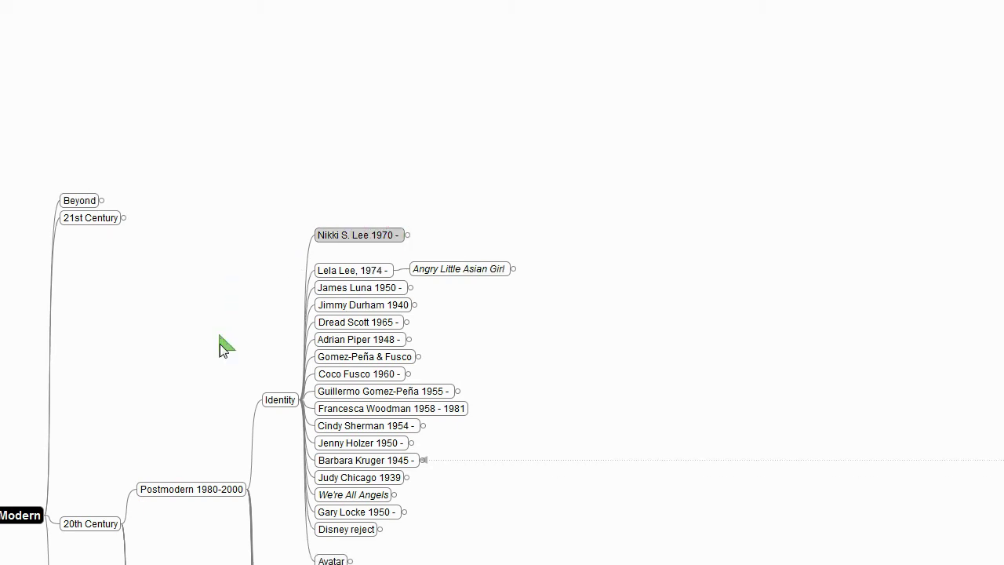
pyautogui.moveTo(219, 344); pyautogui.dragTo(605, 208)
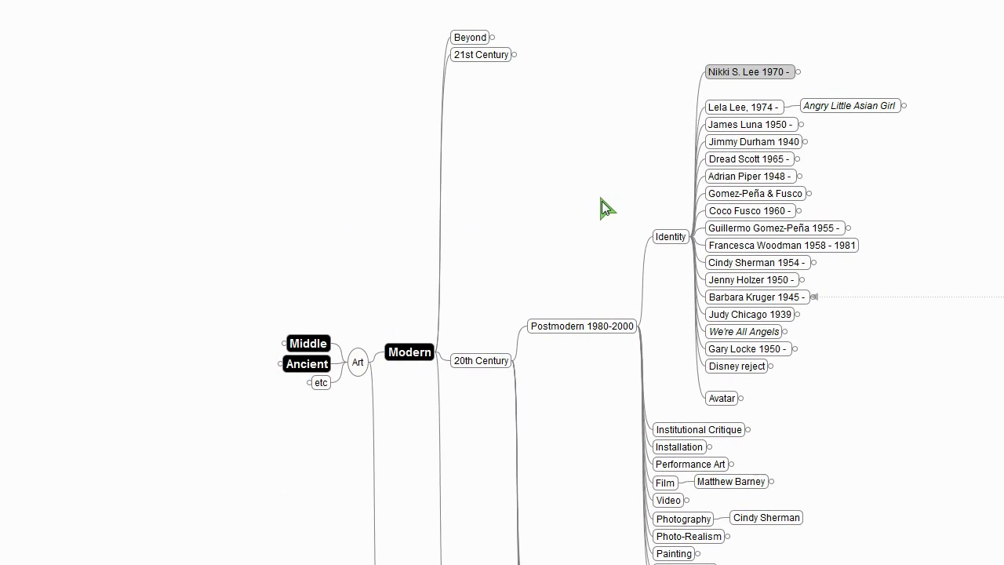
pyautogui.click(594, 328)
pyautogui.click(489, 364)
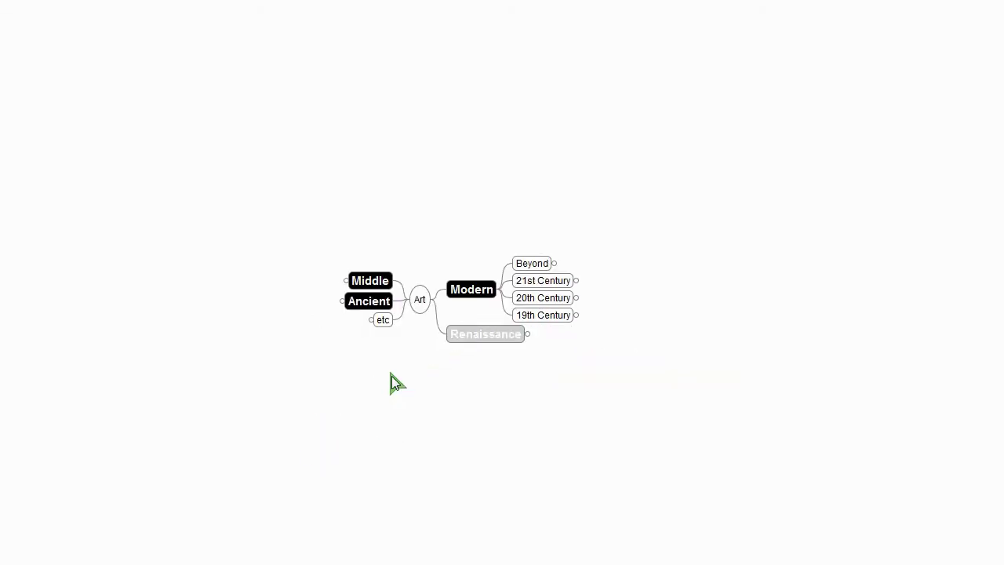
pyautogui.click(382, 320)
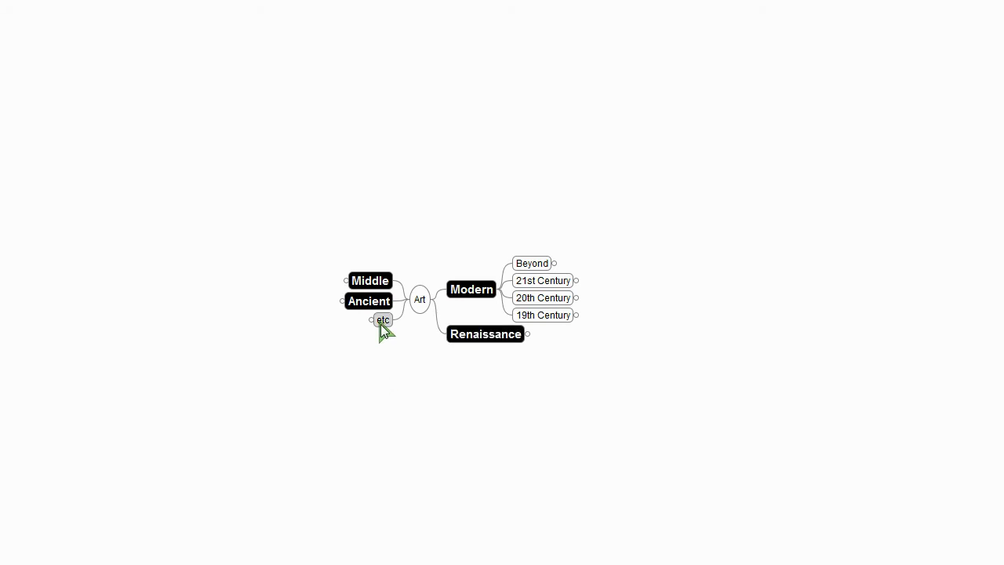
pyautogui.click(382, 320)
pyautogui.click(342, 286)
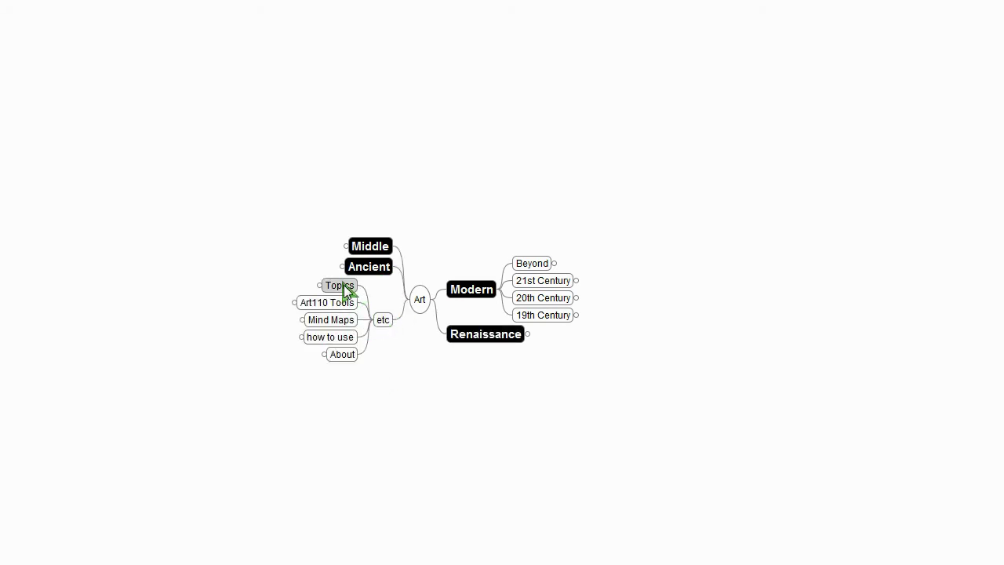
pyautogui.click(343, 286)
pyautogui.click(343, 286)
pyautogui.click(384, 322)
pyautogui.click(382, 325)
pyautogui.click(477, 284)
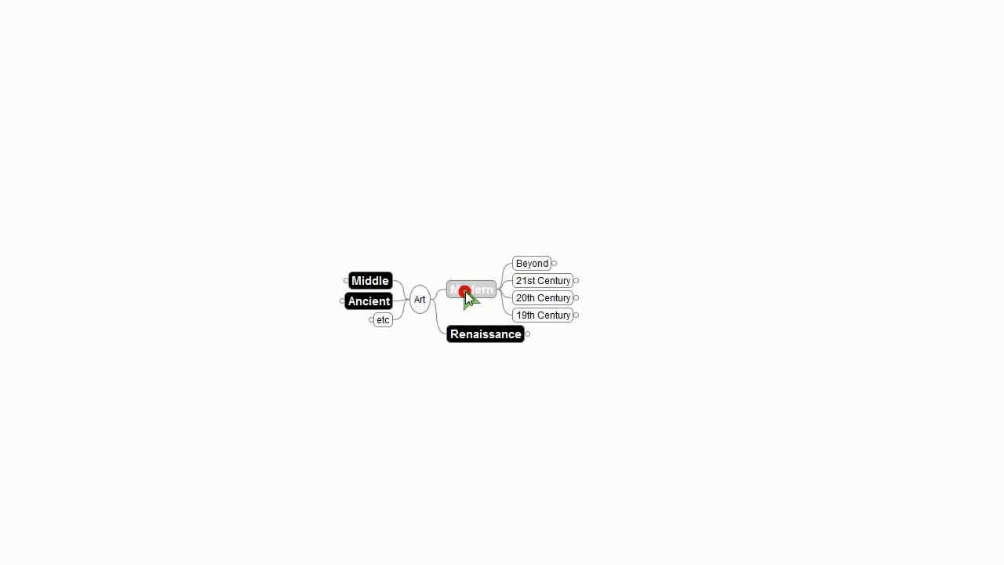
# Step: Unfold 21st Century, Digital, Images that Think and Thinking Images to show its four subtopics
pyautogui.click(541, 280)
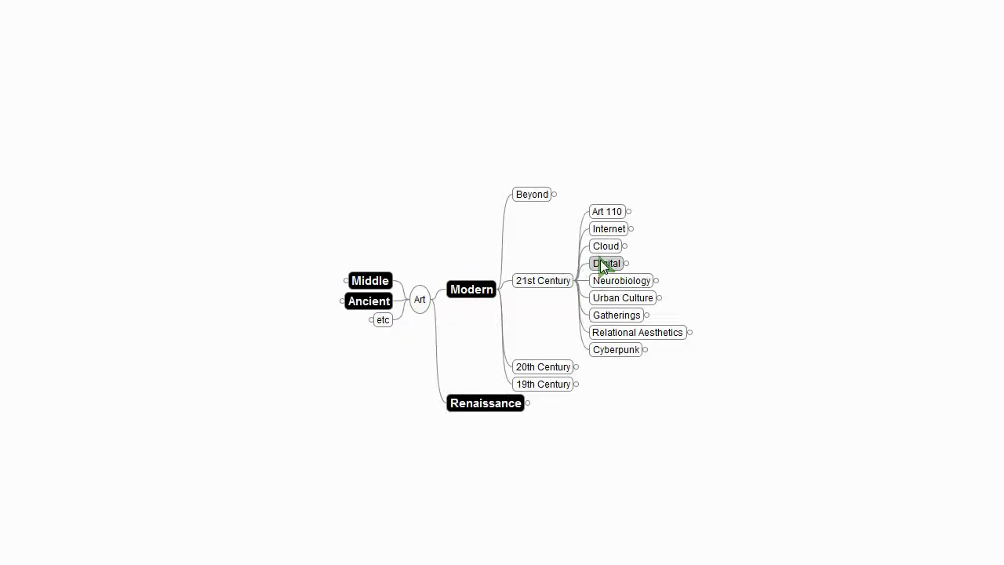
pyautogui.click(603, 263)
pyautogui.click(694, 252)
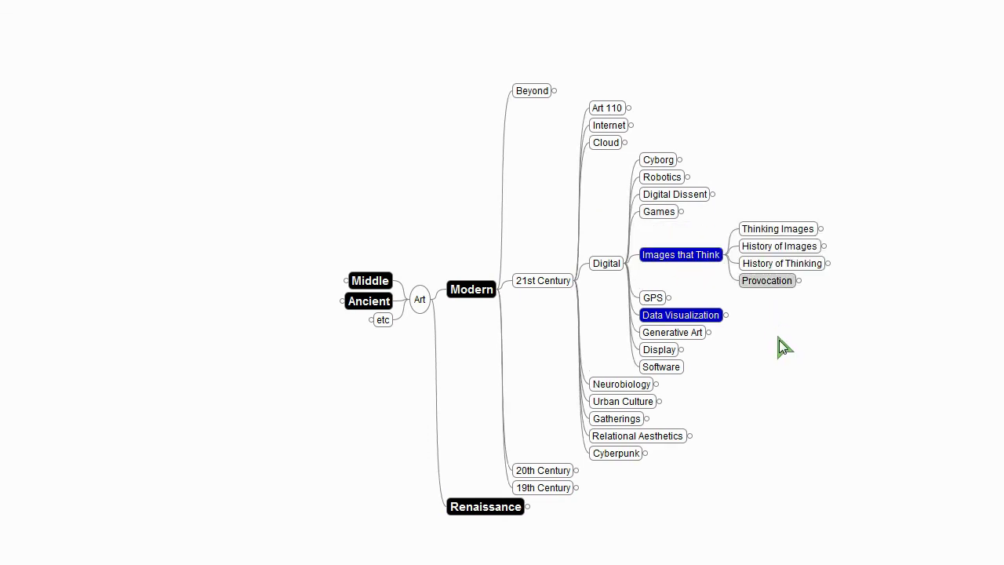
pyautogui.click(562, 202)
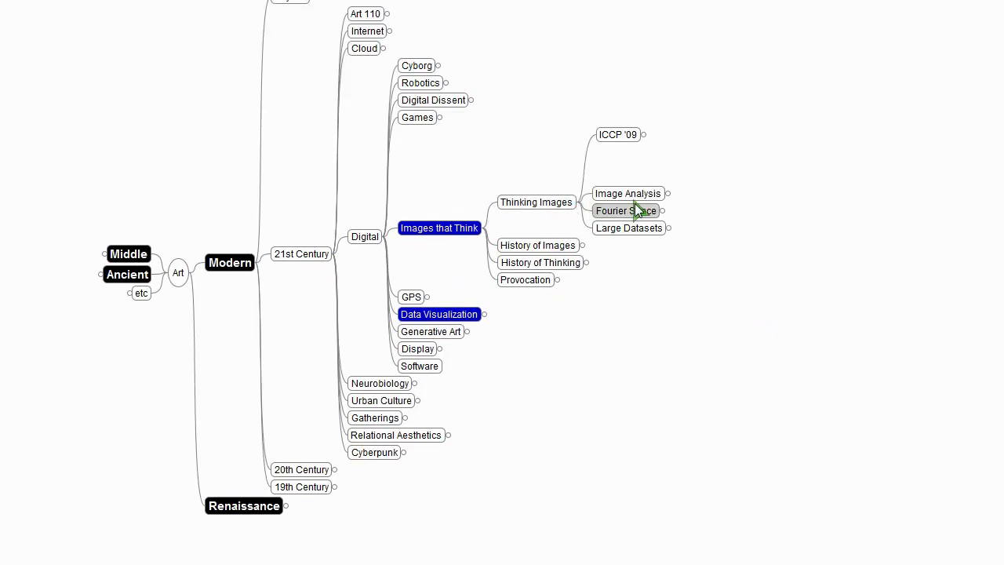